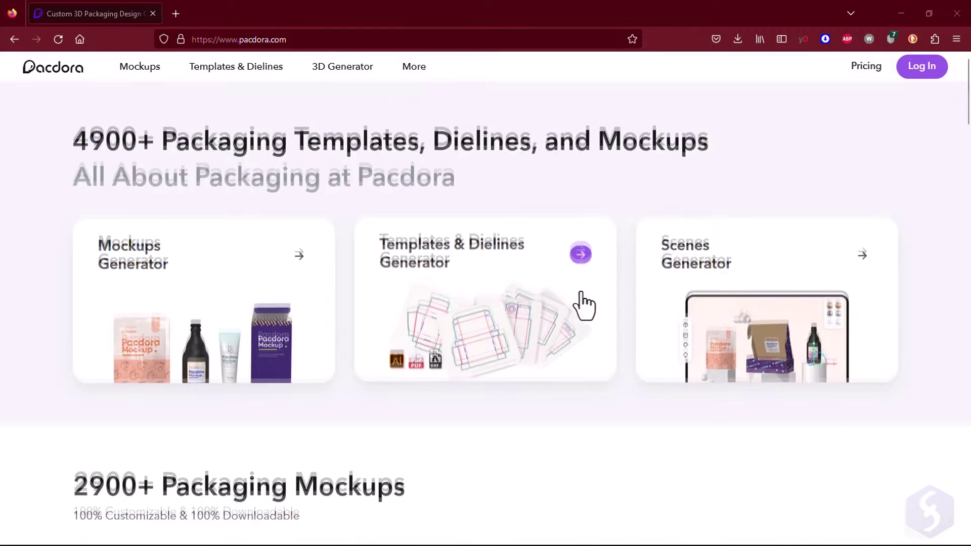
pyautogui.scroll(-3, 585, 304)
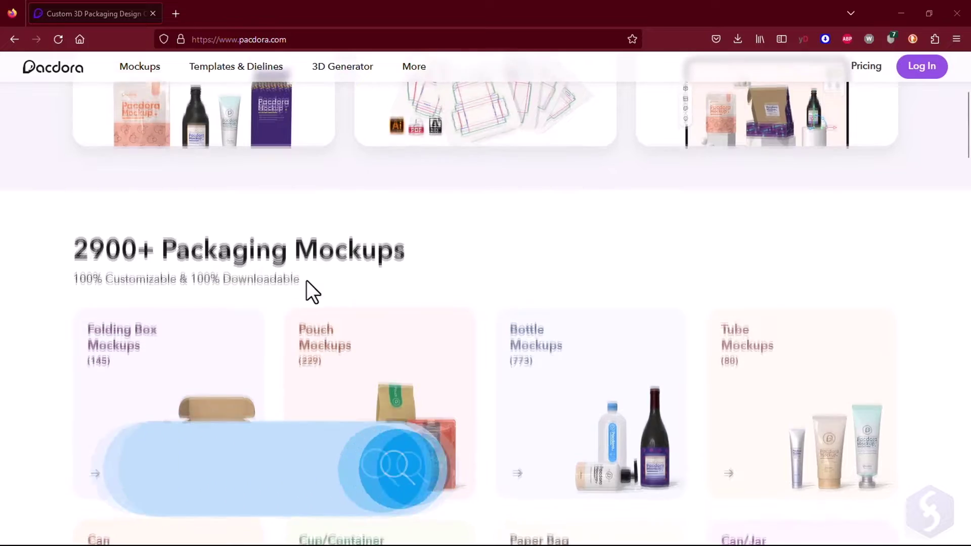
pyautogui.scroll(-3, 774, 357)
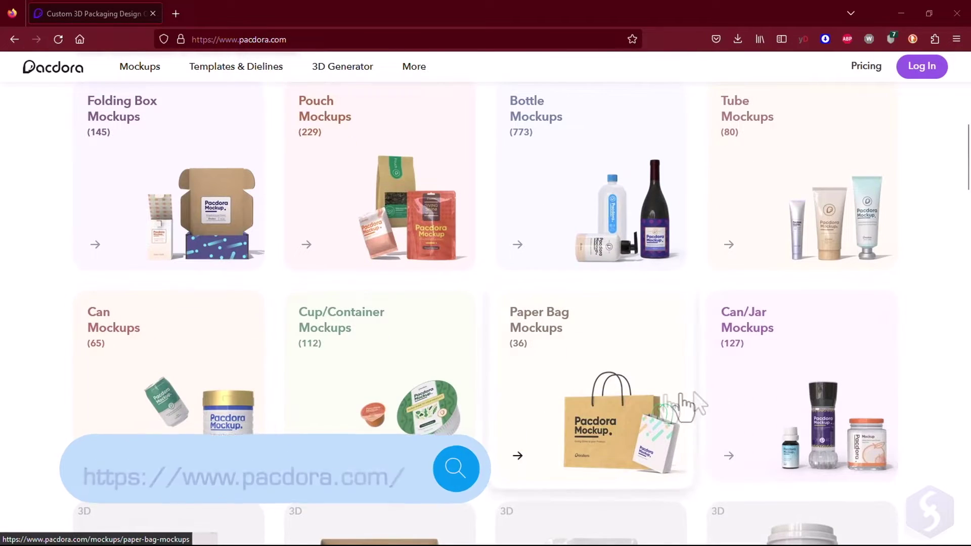
pyautogui.scroll(-3, 722, 400)
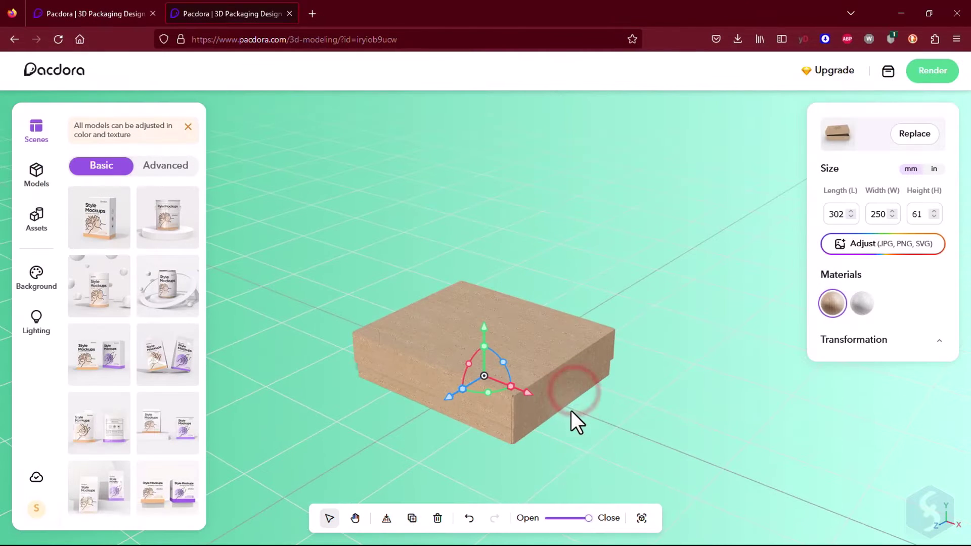
# Step: Swing the sample box lid open, orbit it, then start entering an email to sign in
pyautogui.moveTo(589, 518)
pyautogui.mouseDown()
pyautogui.moveTo(572, 518)
pyautogui.moveTo(579, 520)
pyautogui.mouseUp()
pyautogui.moveTo(675, 405)
pyautogui.mouseDown()
pyautogui.moveTo(642, 419)
pyautogui.moveTo(624, 384)
pyautogui.moveTo(665, 418)
pyautogui.mouseUp()
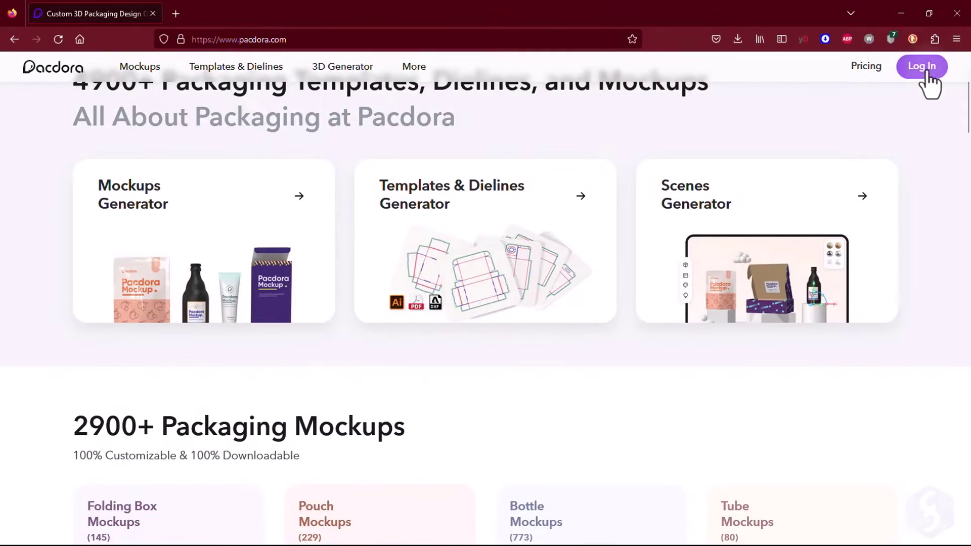
pyautogui.click(923, 66)
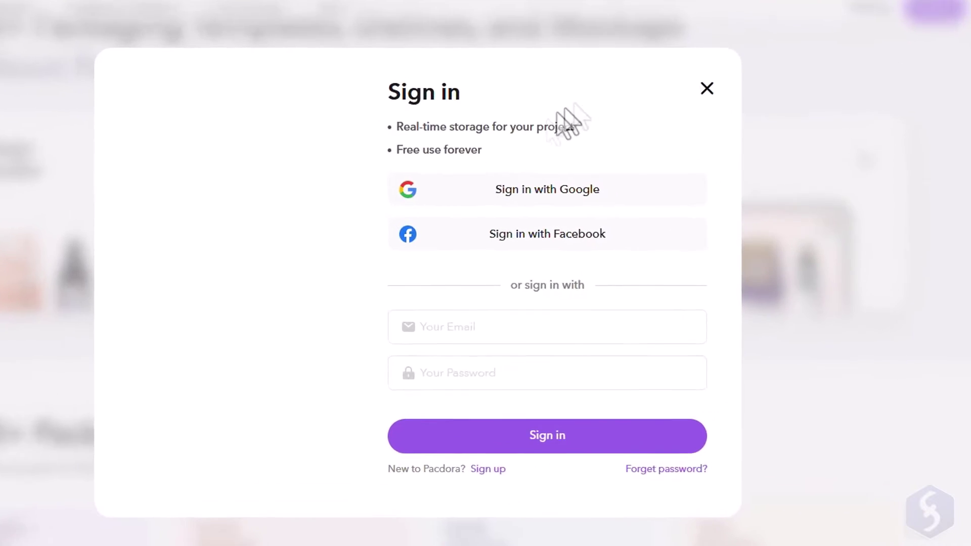
pyautogui.click(480, 327)
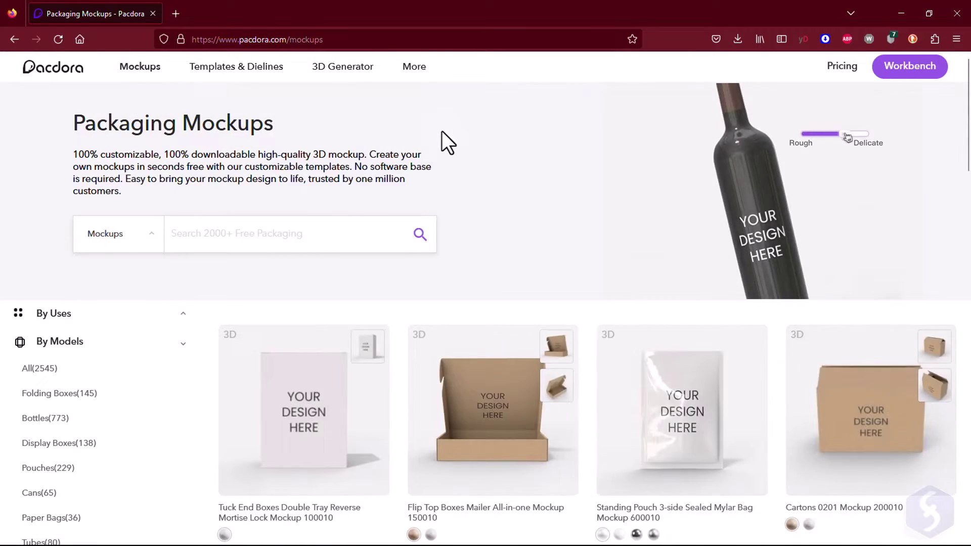
pyautogui.scroll(-2, 446, 138)
pyautogui.scroll(-1, 440, 131)
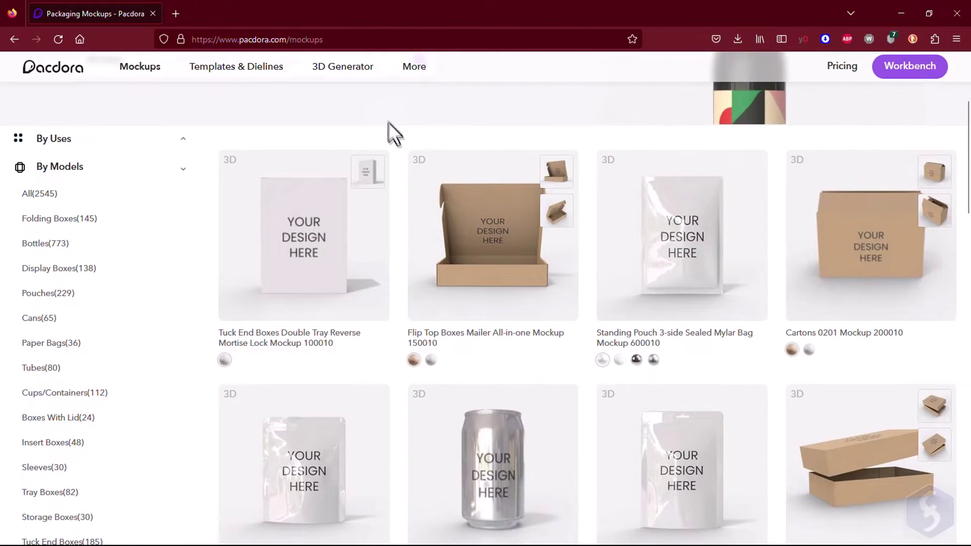
pyautogui.scroll(-3, 389, 123)
pyautogui.scroll(-2, 394, 130)
pyautogui.scroll(-5, 393, 130)
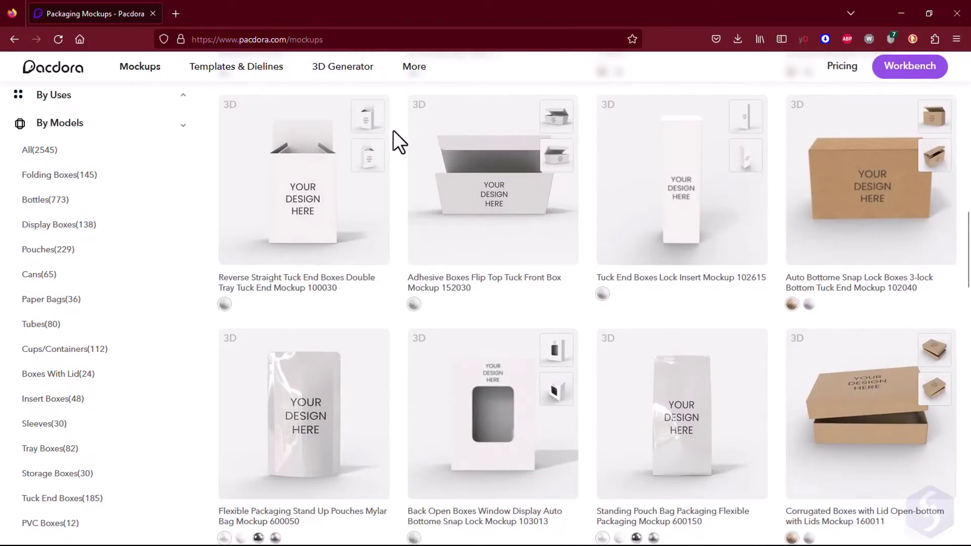
pyautogui.scroll(6, 403, 151)
pyautogui.scroll(3, 404, 151)
pyautogui.scroll(3, 406, 161)
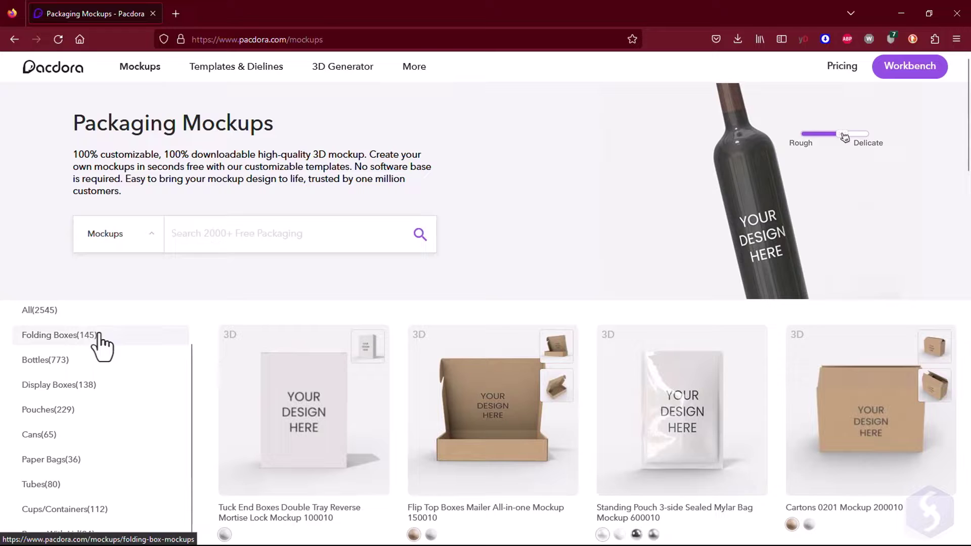
pyautogui.click(97, 335)
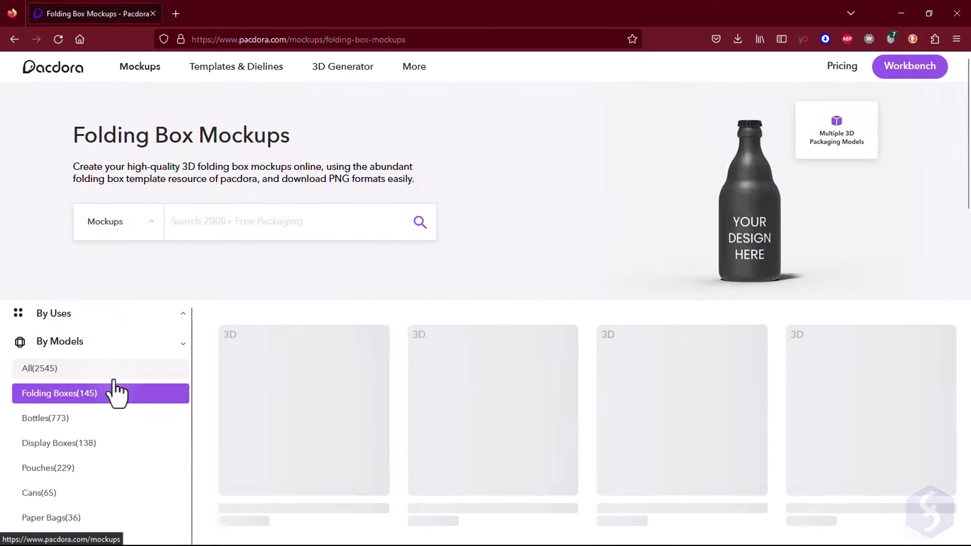
pyautogui.click(92, 420)
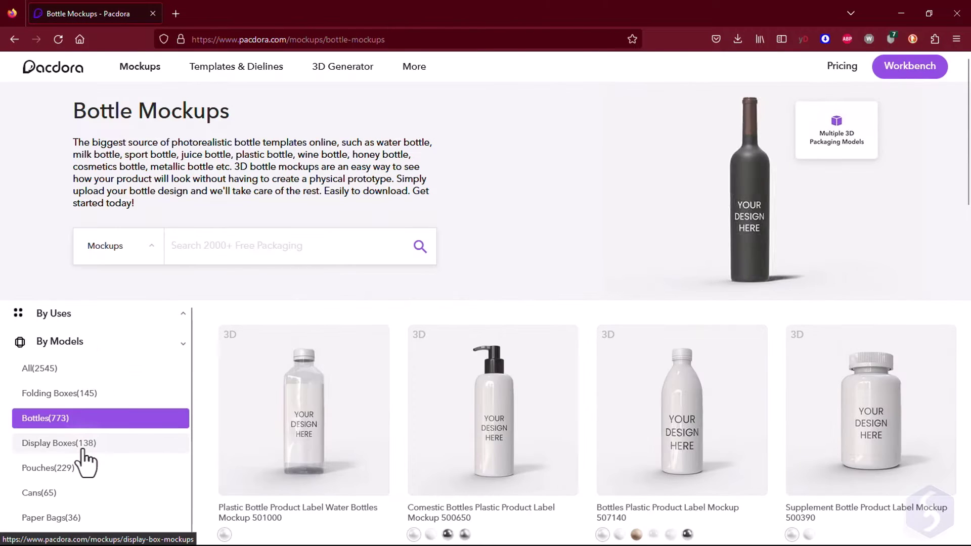
pyautogui.click(86, 458)
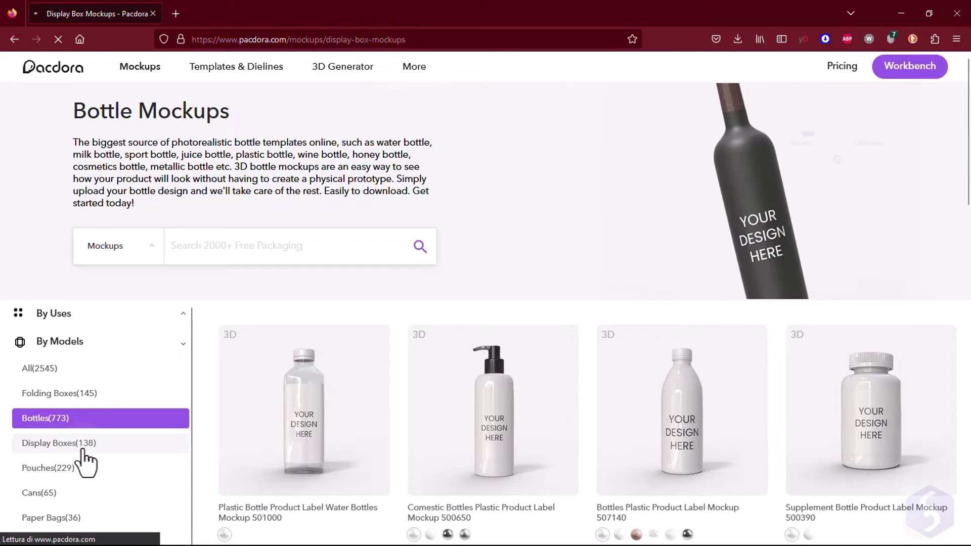
pyautogui.scroll(-3, 207, 414)
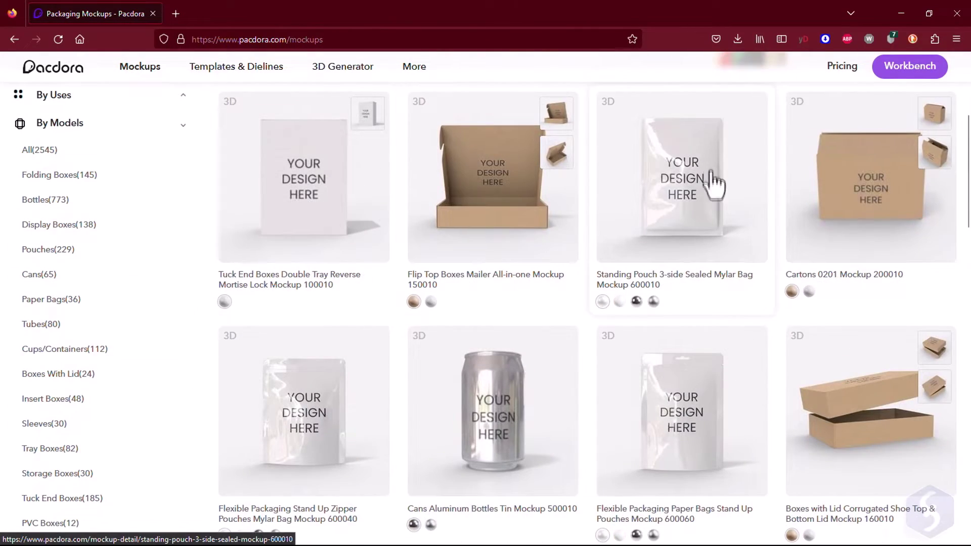
pyautogui.scroll(1, 714, 182)
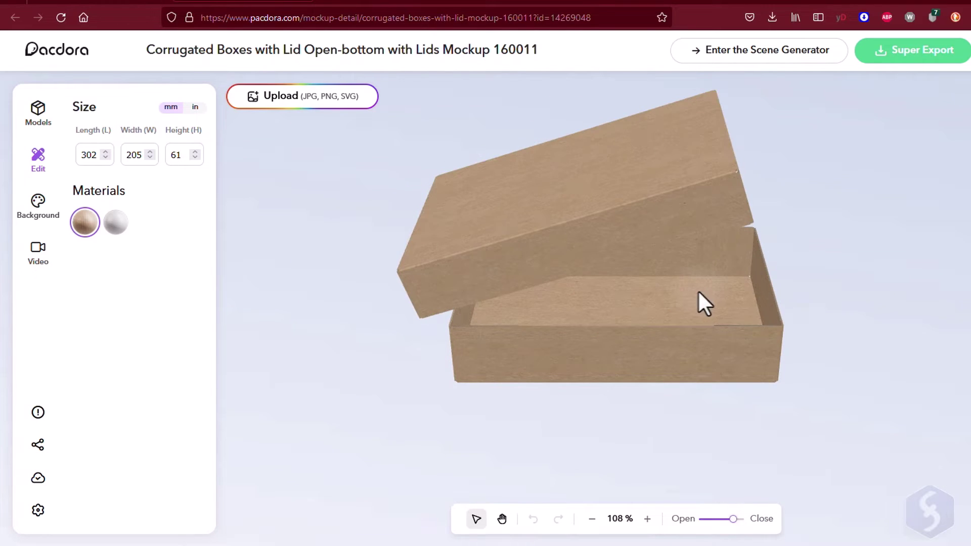
# Step: Set the can's metalness to about 30%, adjust transmission, and drop opacity far down
pyautogui.moveTo(699, 293); pyautogui.dragTo(338, 222)
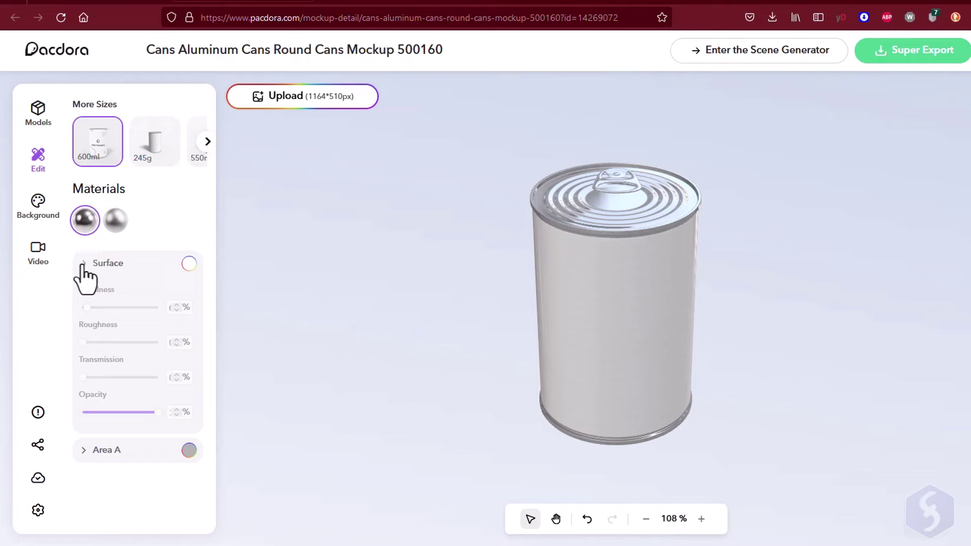
pyautogui.moveTo(88, 308); pyautogui.dragTo(106, 307)
pyautogui.click(82, 342)
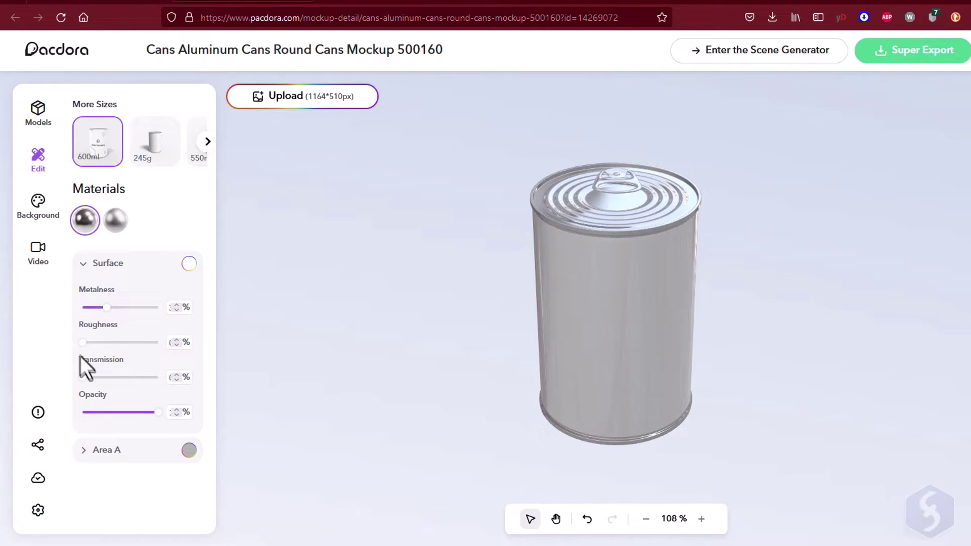
pyautogui.click(85, 377)
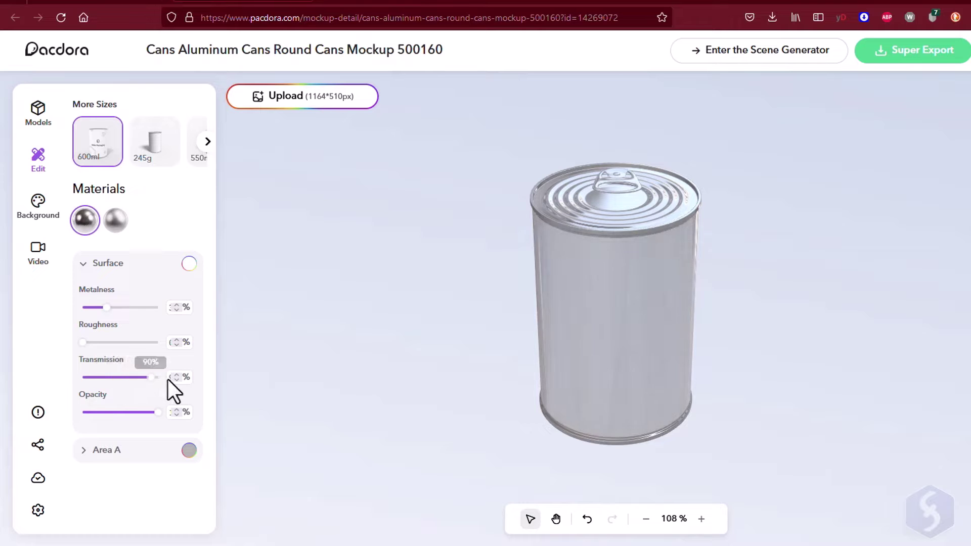
pyautogui.moveTo(119, 414); pyautogui.dragTo(87, 412)
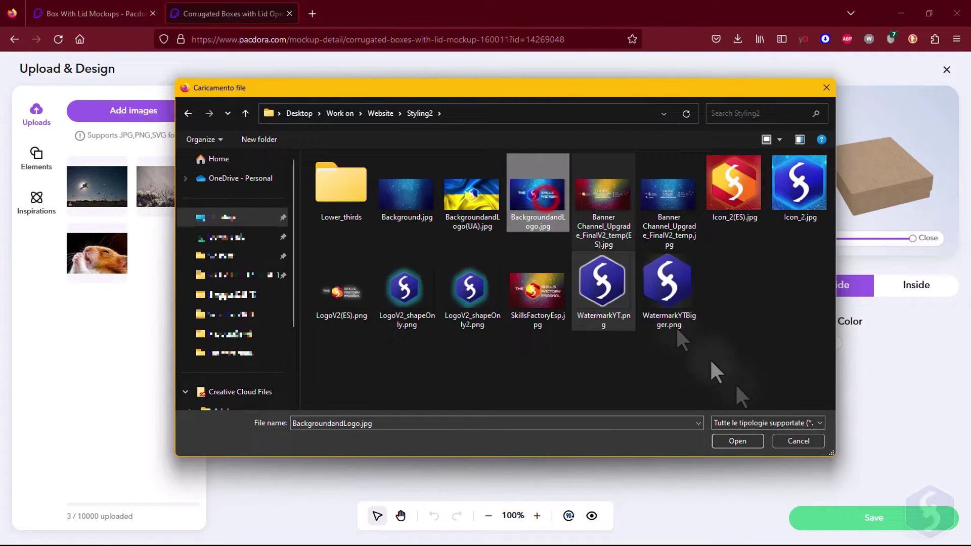
# Step: Place BackgroundandLogo.jpg on the box template, enlarge the hexagon logo, and browse Patterns
pyautogui.click(737, 441)
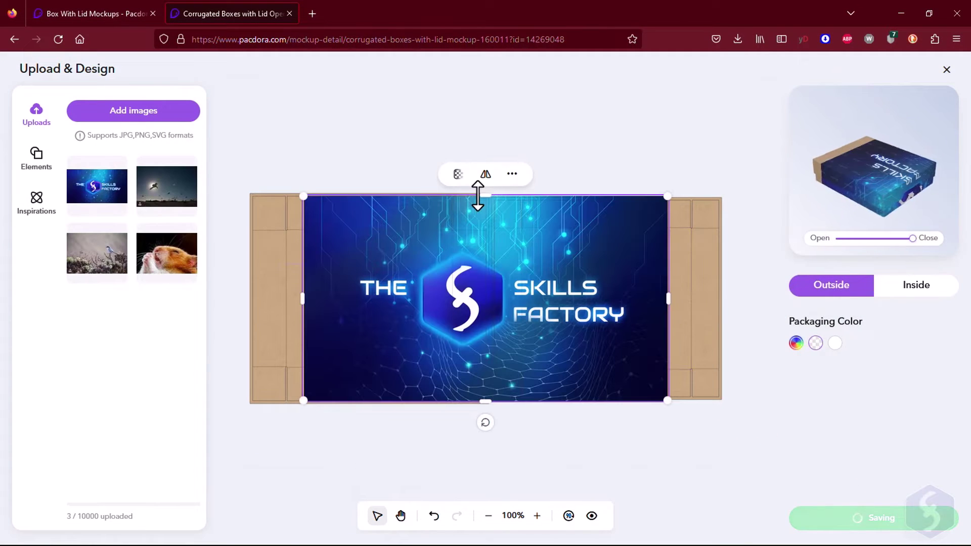
pyautogui.moveTo(497, 224)
pyautogui.mouseDown()
pyautogui.moveTo(398, 204)
pyautogui.moveTo(502, 258)
pyautogui.mouseUp()
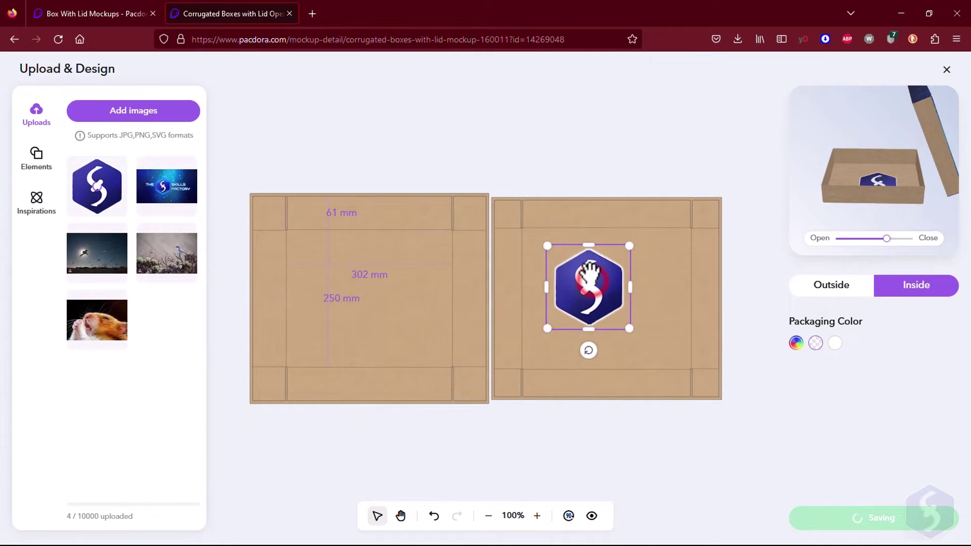
pyautogui.moveTo(630, 329); pyautogui.dragTo(685, 366)
pyautogui.click(28, 160)
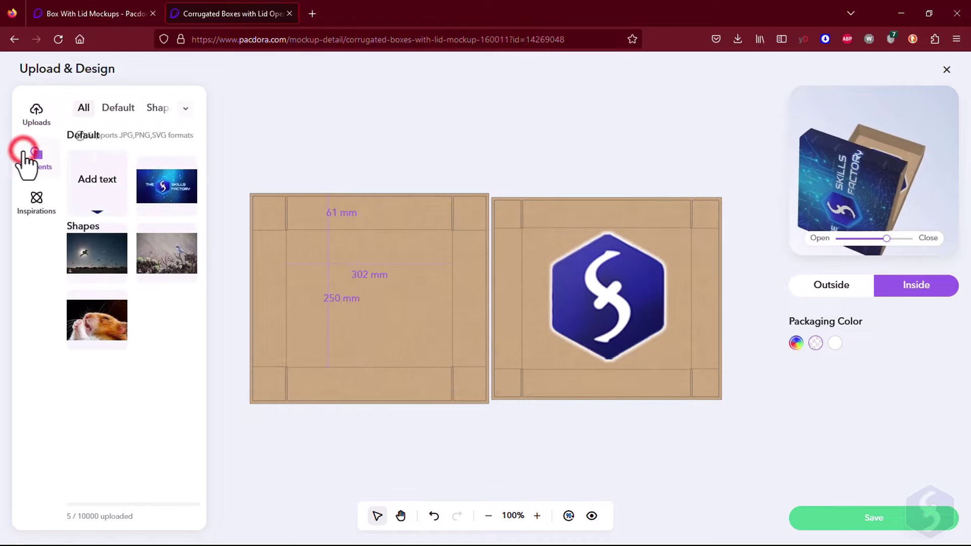
pyautogui.click(36, 202)
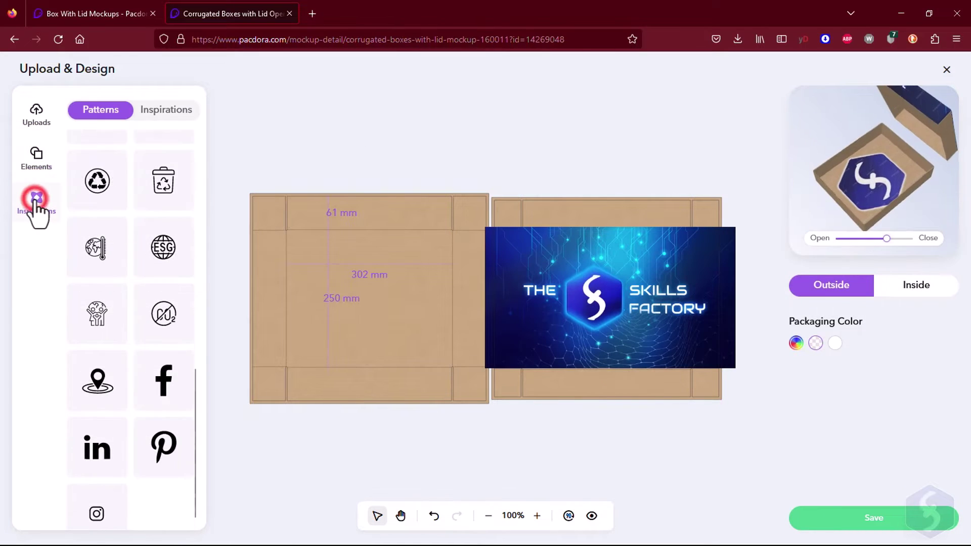
pyautogui.scroll(-3, 169, 227)
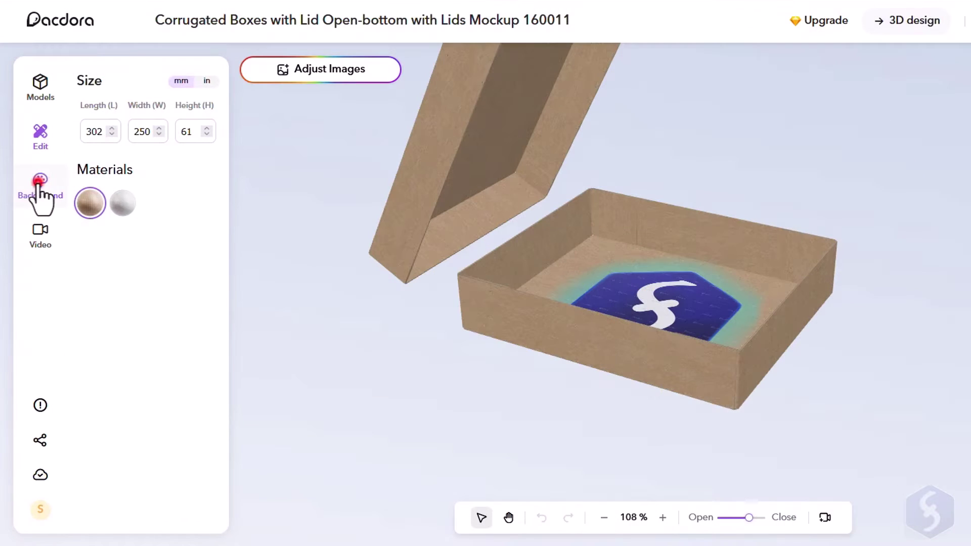
# Step: Give the scene a teal-green gradient background and preview the Rotation video animation
pyautogui.click(39, 187)
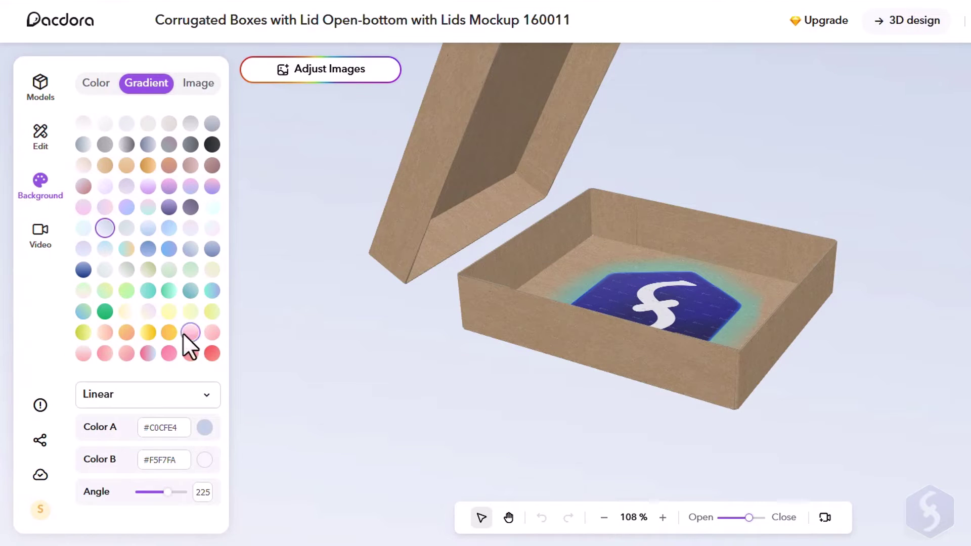
pyautogui.click(190, 352)
pyautogui.click(168, 290)
pyautogui.click(40, 235)
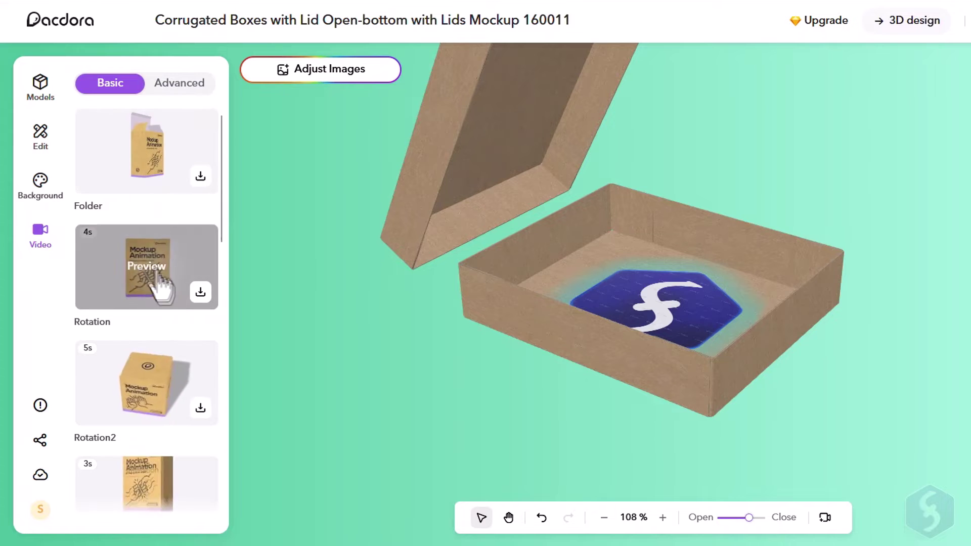
pyautogui.click(136, 275)
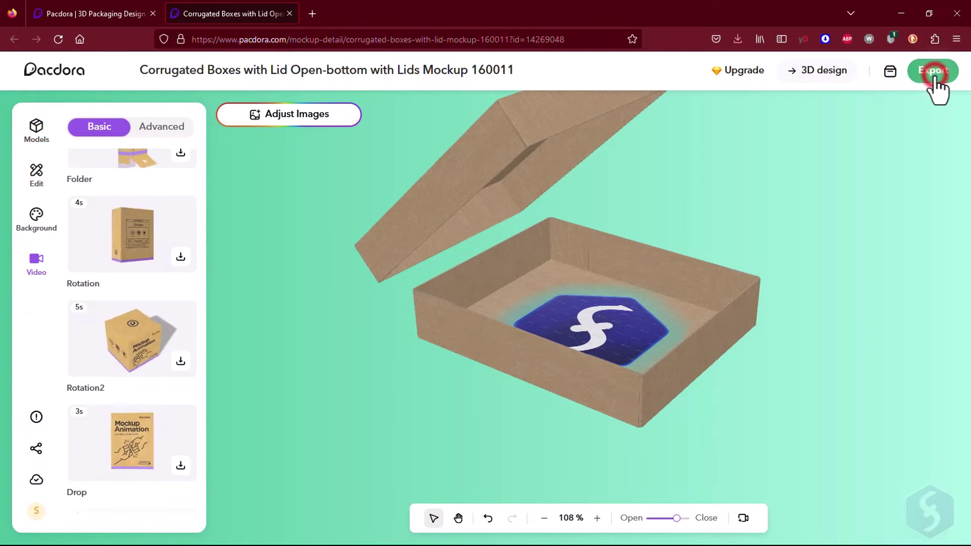
pyautogui.click(934, 73)
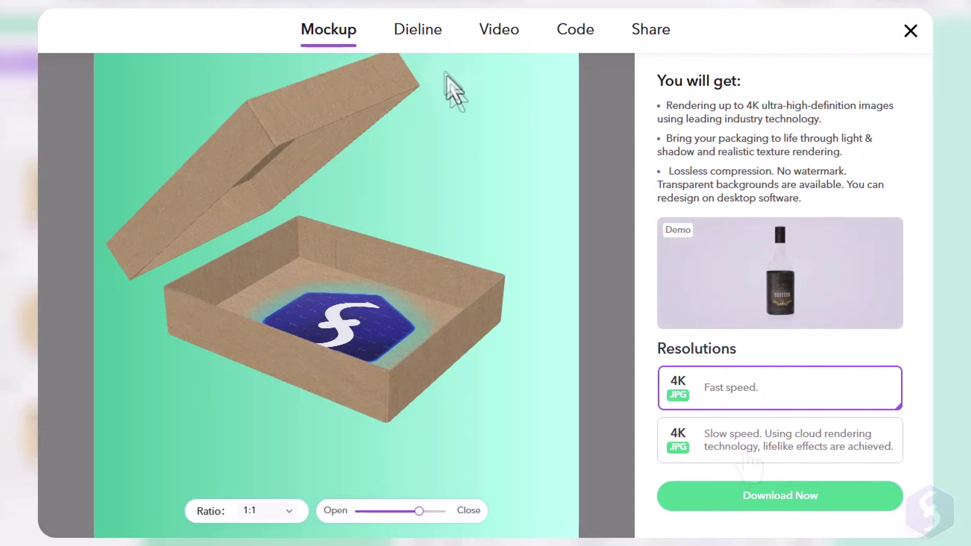
pyautogui.click(426, 34)
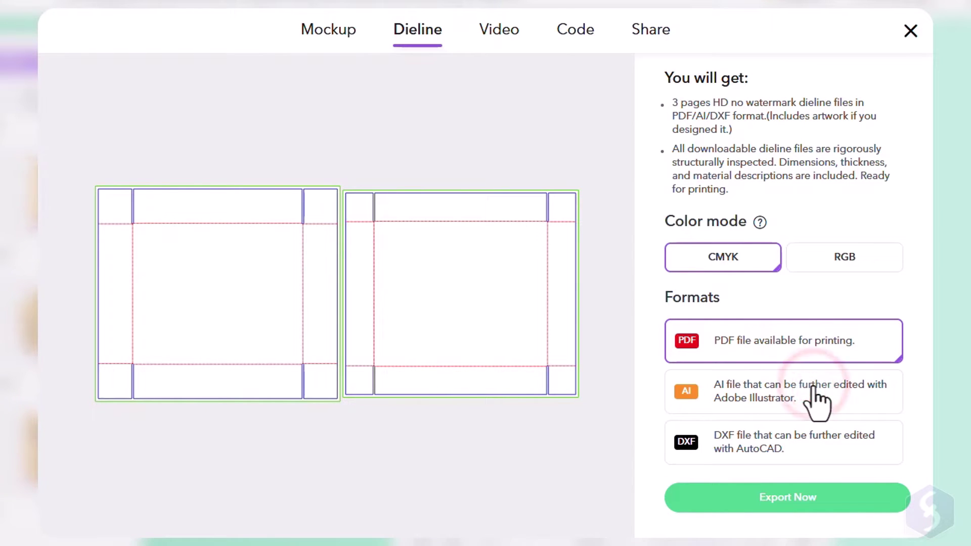
pyautogui.click(809, 445)
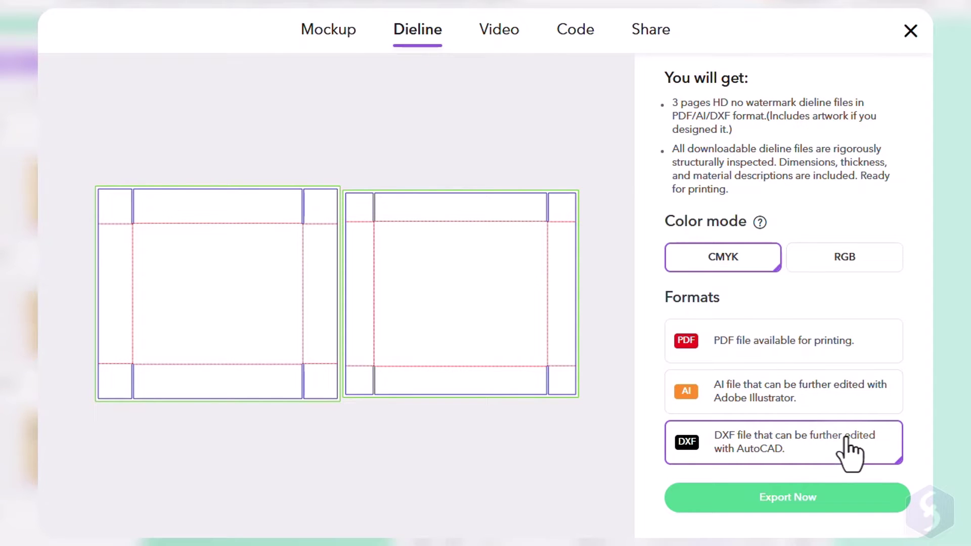
pyautogui.click(501, 31)
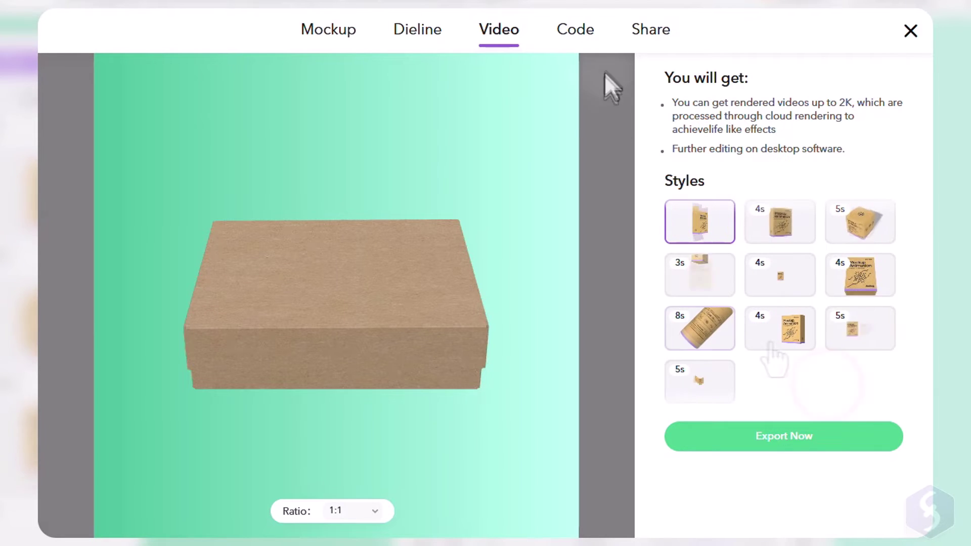
pyautogui.click(579, 30)
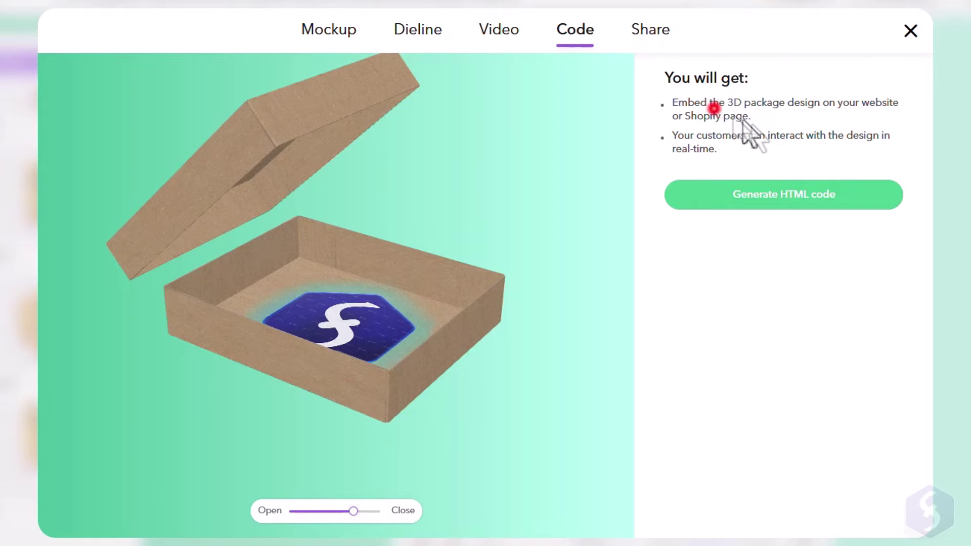
pyautogui.click(768, 159)
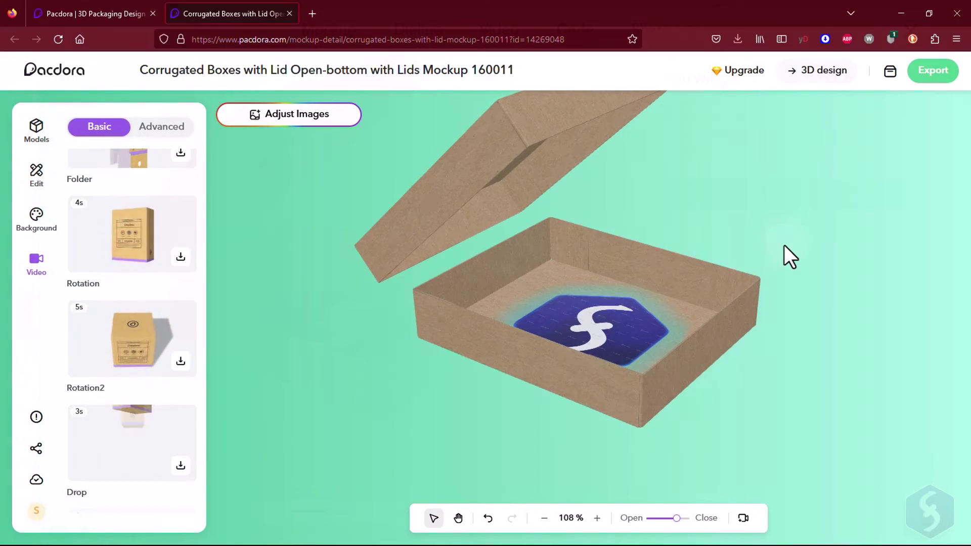
# Step: In the 3D design scene, shift the inner logo and stretch it about 113% vertically
pyautogui.click(824, 76)
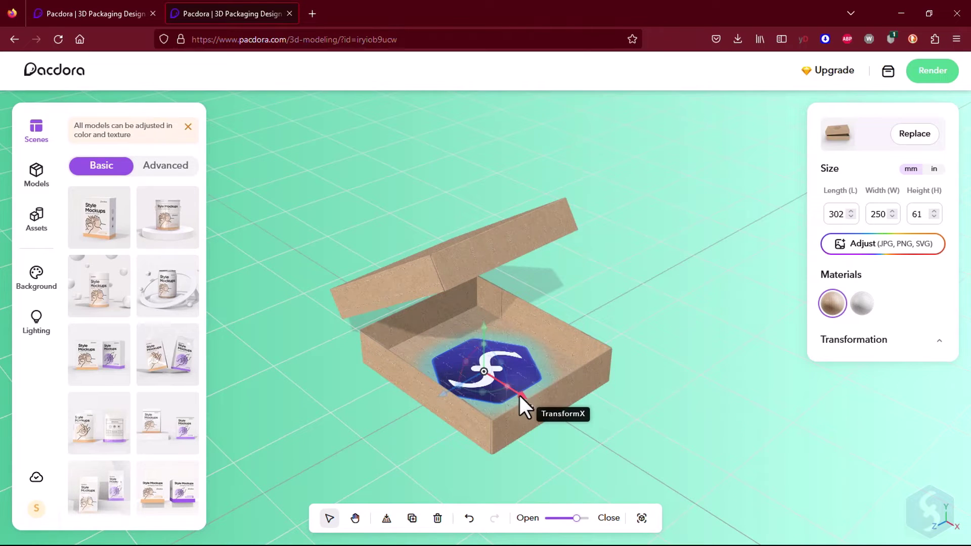
pyautogui.moveTo(520, 398); pyautogui.dragTo(514, 414)
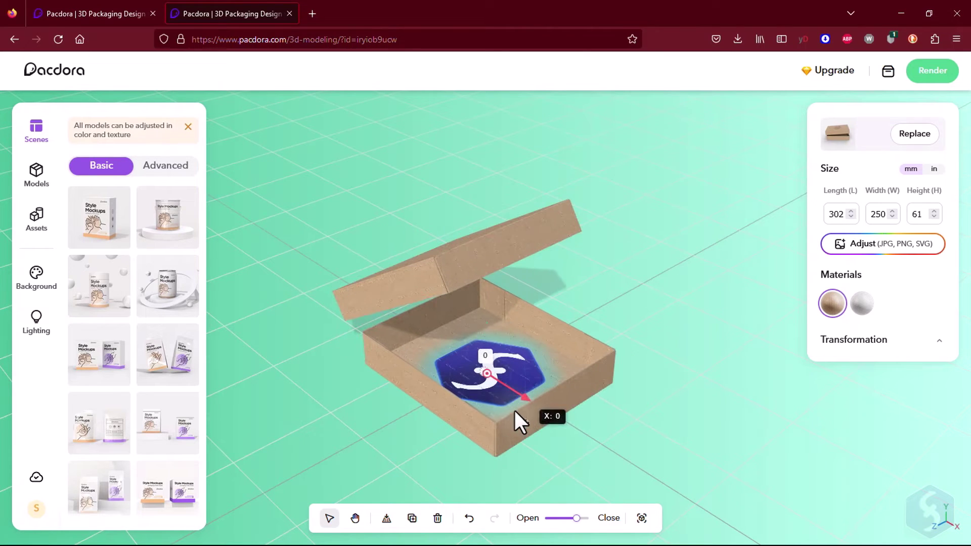
pyautogui.moveTo(492, 357); pyautogui.dragTo(496, 350)
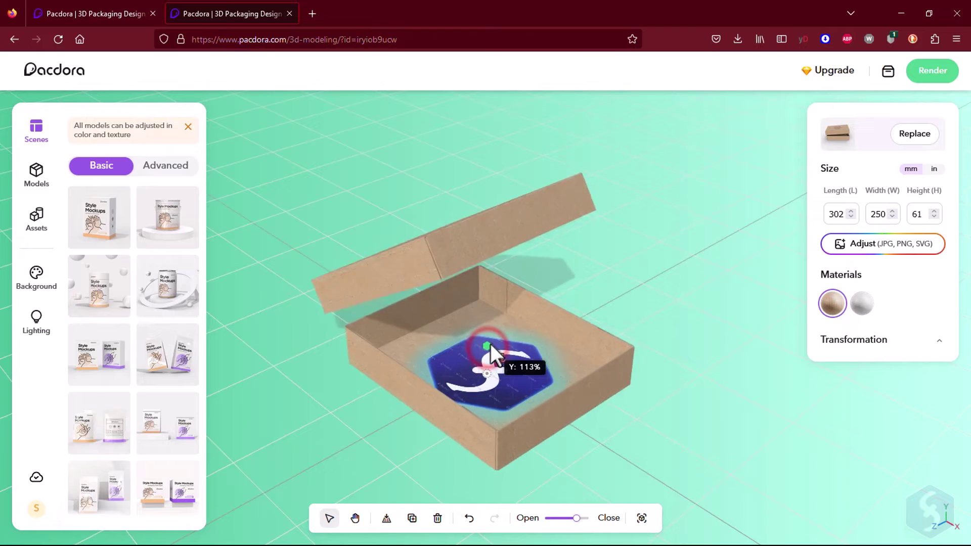
# Step: Try a blue solid background, then use Background.jpg as the scene's image background
pyautogui.click(35, 277)
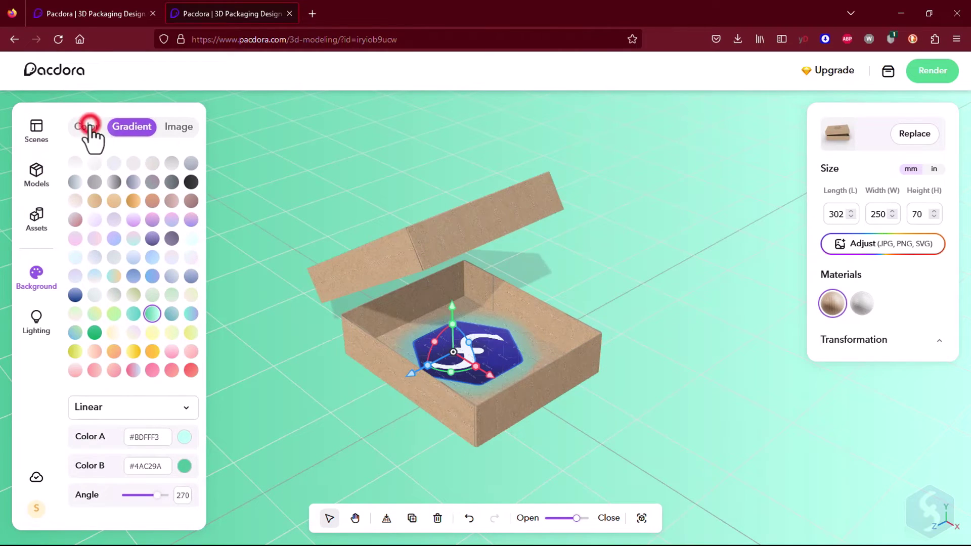
pyautogui.click(87, 126)
pyautogui.click(175, 266)
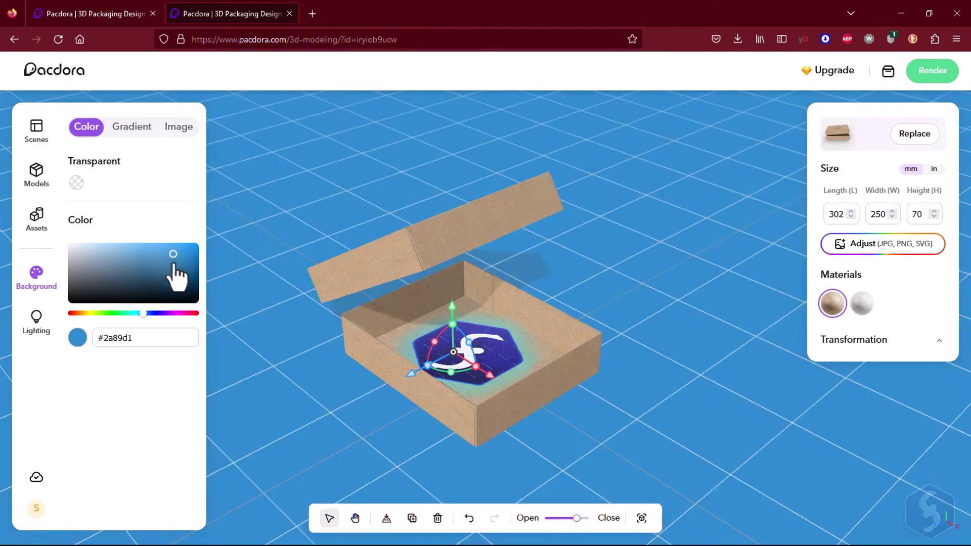
pyautogui.click(178, 126)
pyautogui.click(275, 190)
pyautogui.click(610, 442)
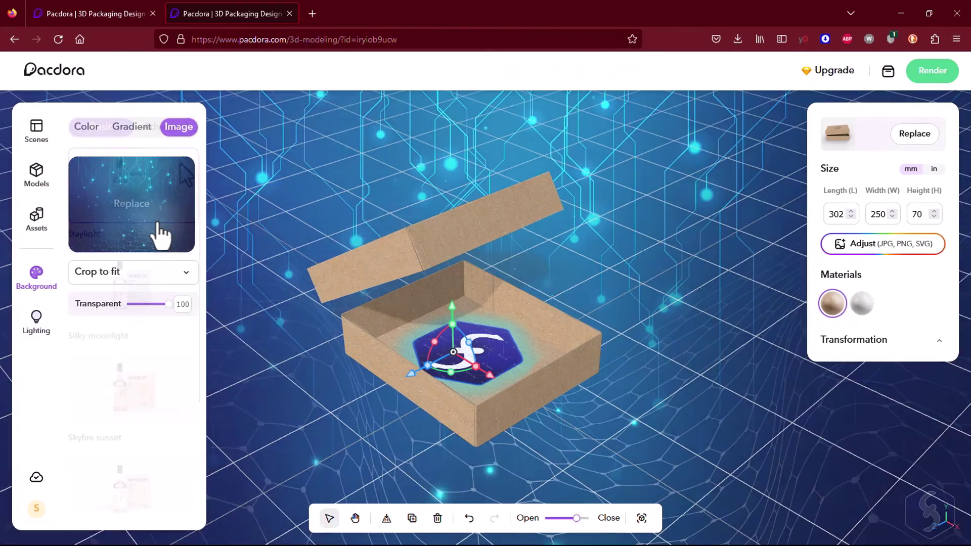
# Step: Apply the Evening sun lighting preset and make the background pale cream
pyautogui.click(35, 321)
pyautogui.click(147, 390)
pyautogui.scroll(-1, 179, 266)
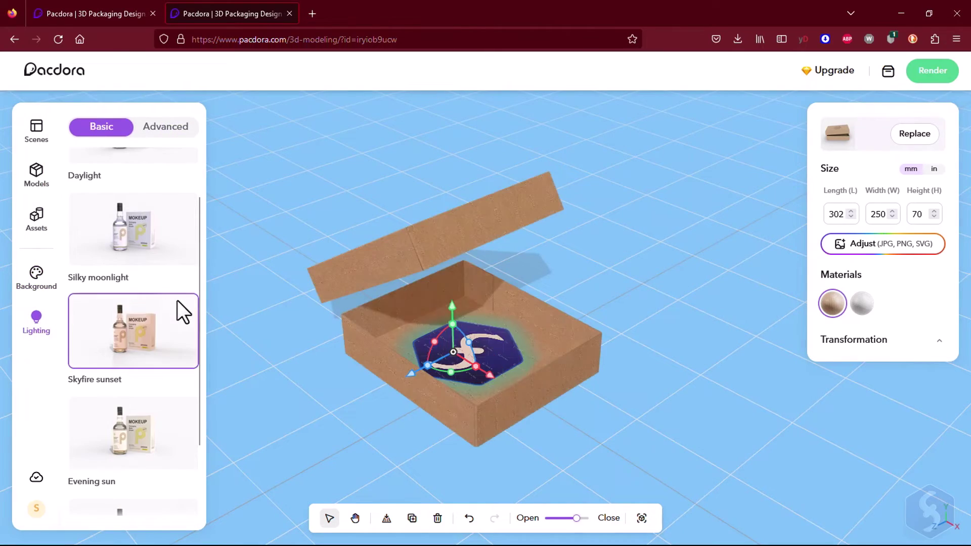
pyautogui.scroll(-2, 182, 311)
pyautogui.scroll(-1, 178, 327)
pyautogui.click(163, 357)
pyautogui.click(36, 277)
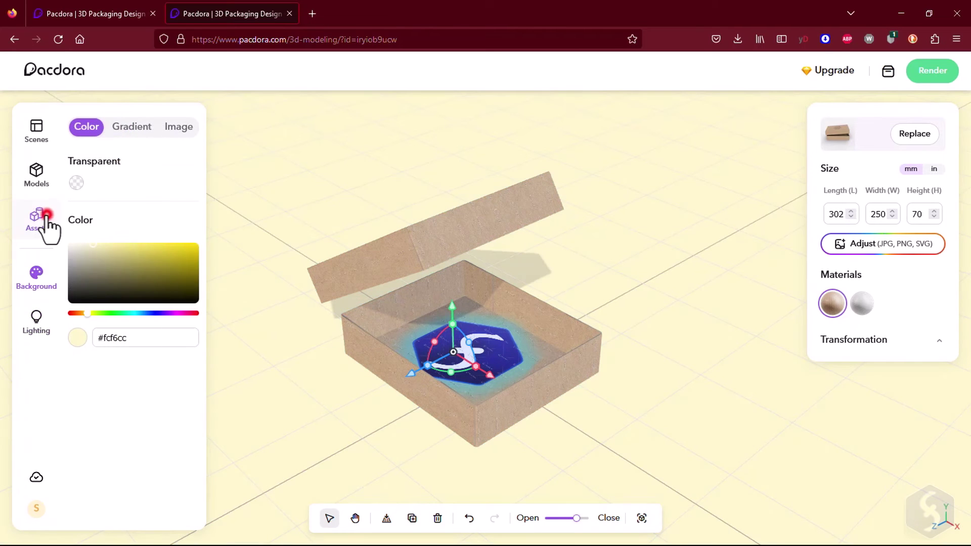
# Step: Add a rock from the Decorations props and move it out of the box to its right
pyautogui.click(48, 225)
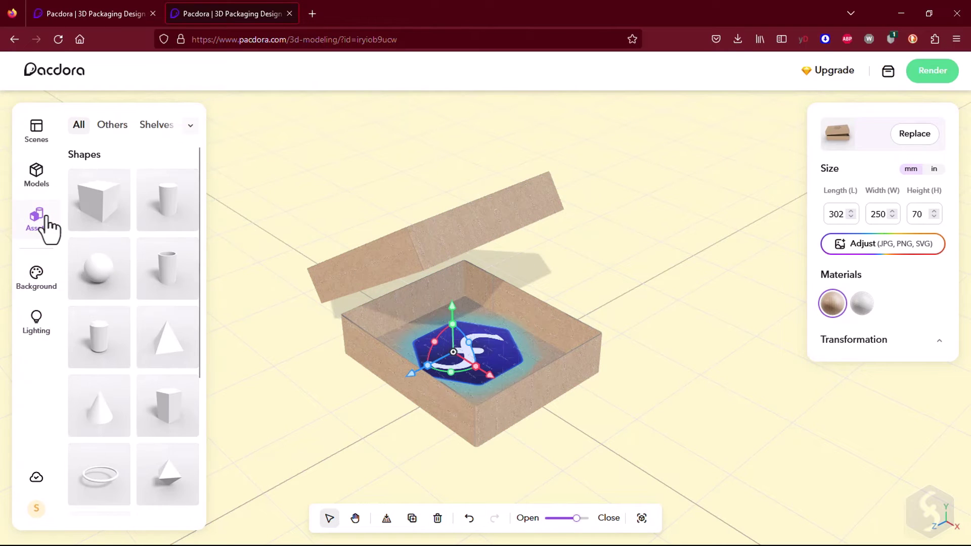
pyautogui.click(190, 129)
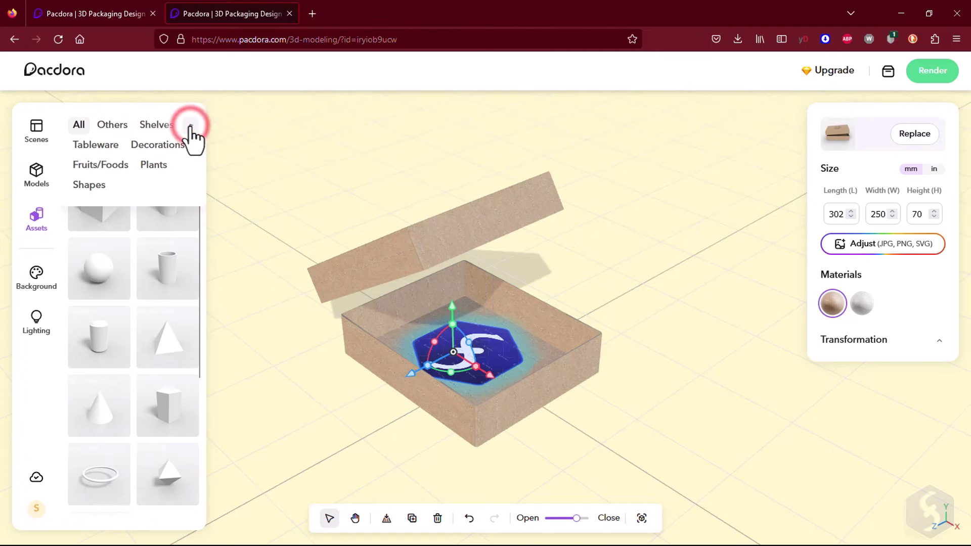
pyautogui.click(159, 144)
pyautogui.click(114, 296)
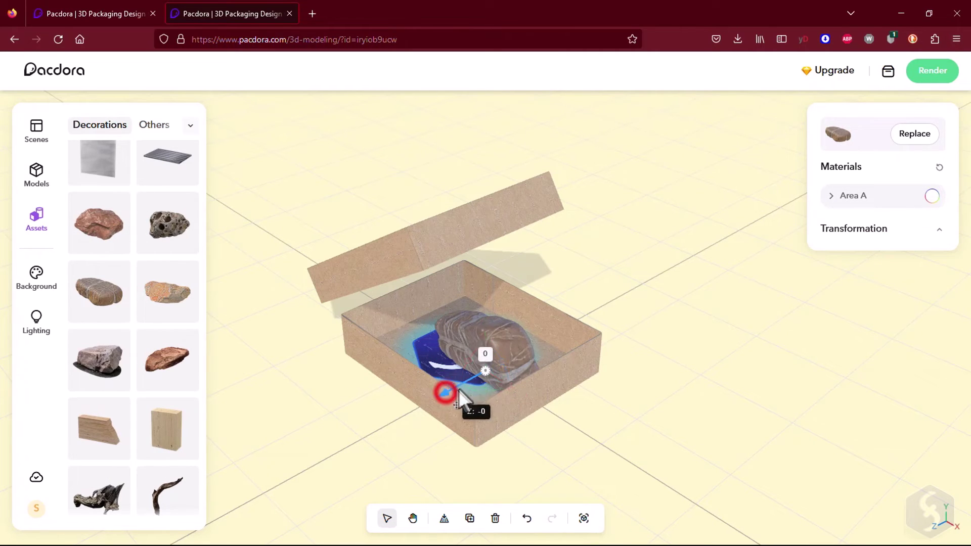
pyautogui.moveTo(459, 391); pyautogui.dragTo(639, 292)
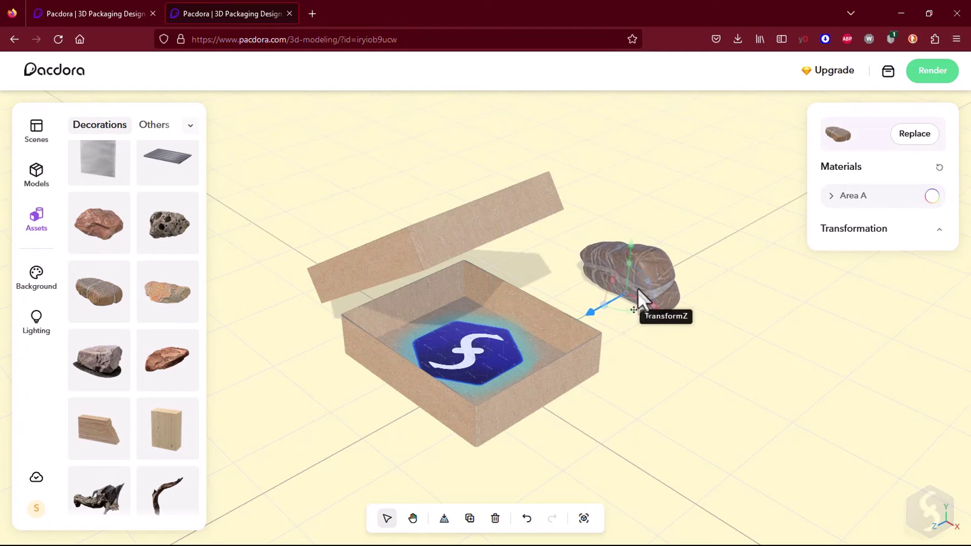